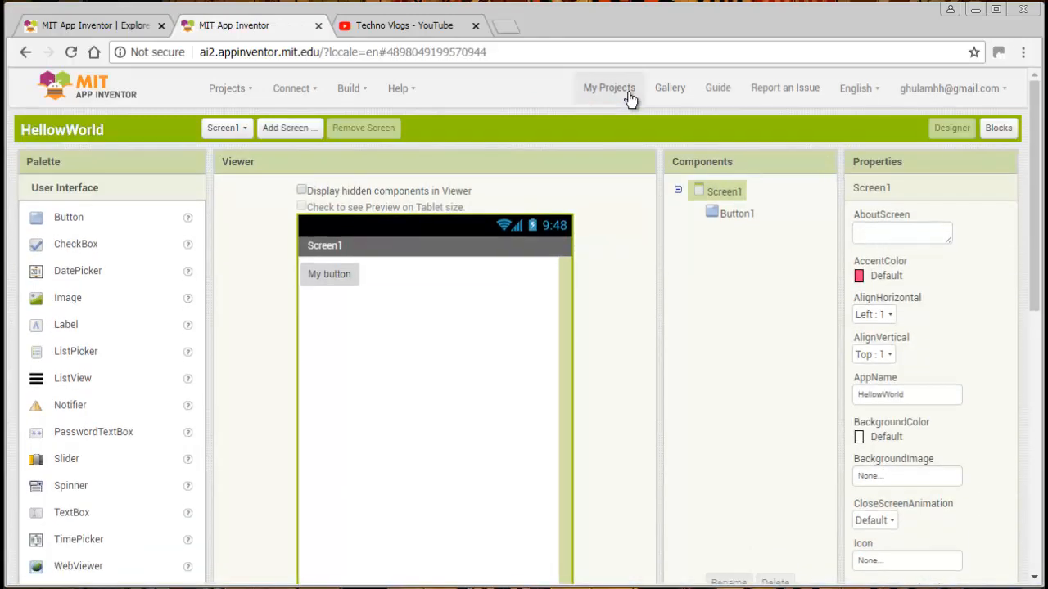
Step: Show the list of existing projects and examine the available project, connection, build and help commands
{"action": "left_click", "coordinate": [629, 99]}
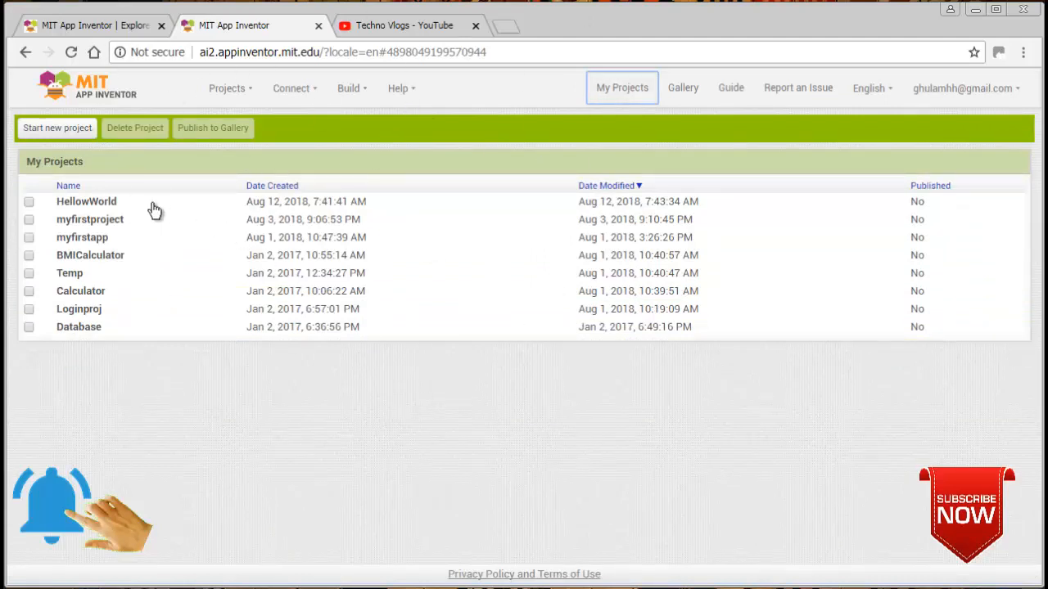
{"action": "left_click", "coordinate": [248, 92]}
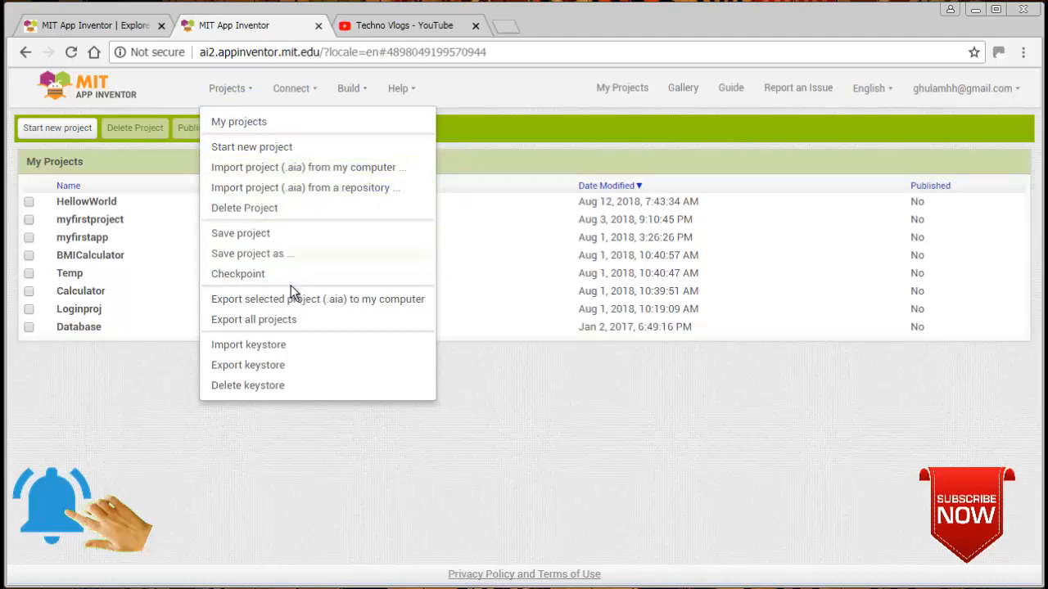
{"action": "left_click", "coordinate": [311, 96]}
{"action": "left_click", "coordinate": [311, 96]}
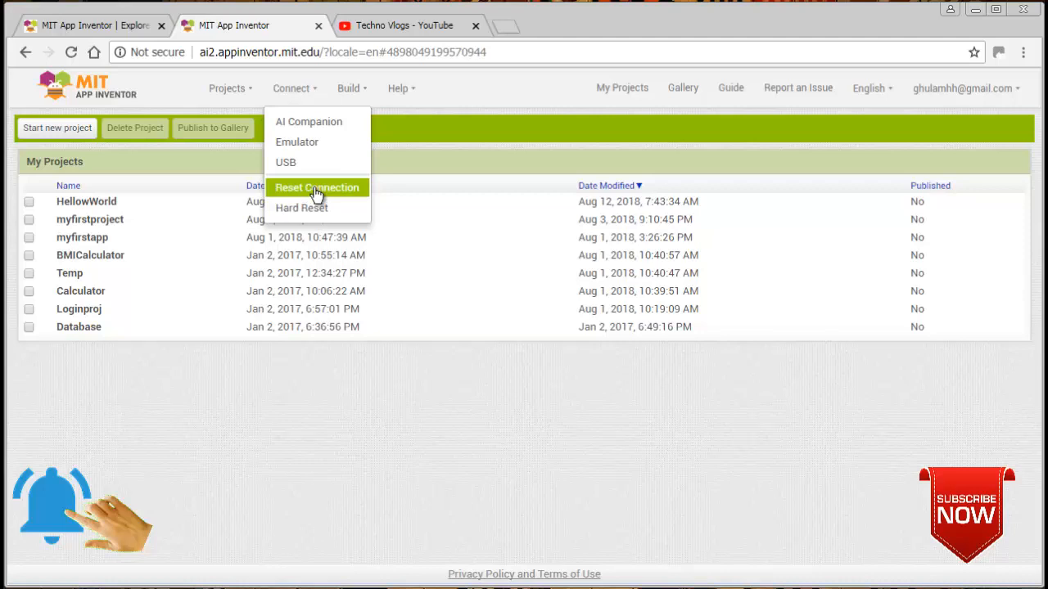
{"action": "left_click", "coordinate": [359, 90]}
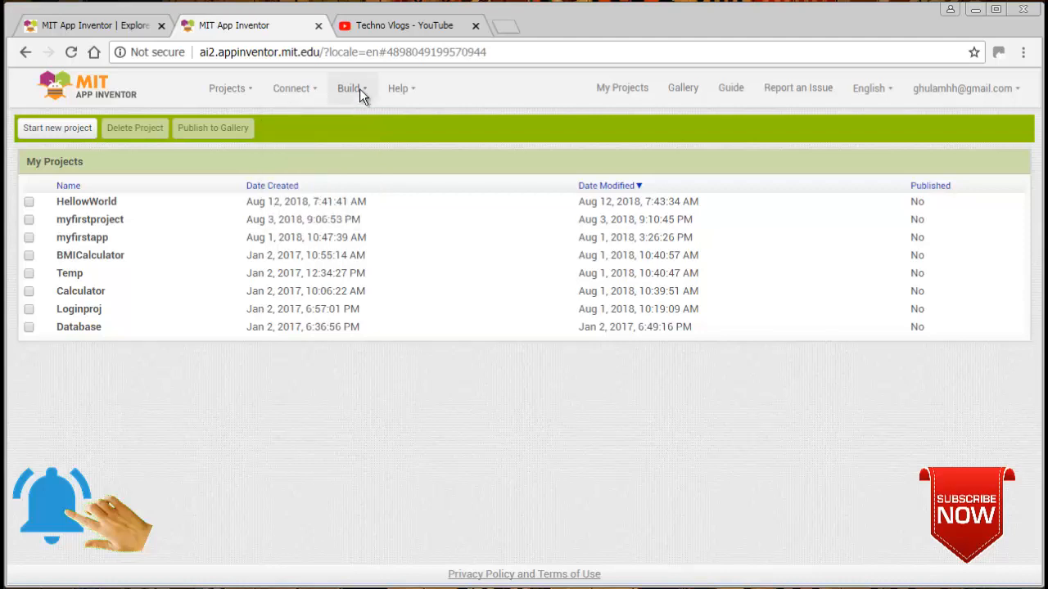
{"action": "left_click", "coordinate": [360, 88]}
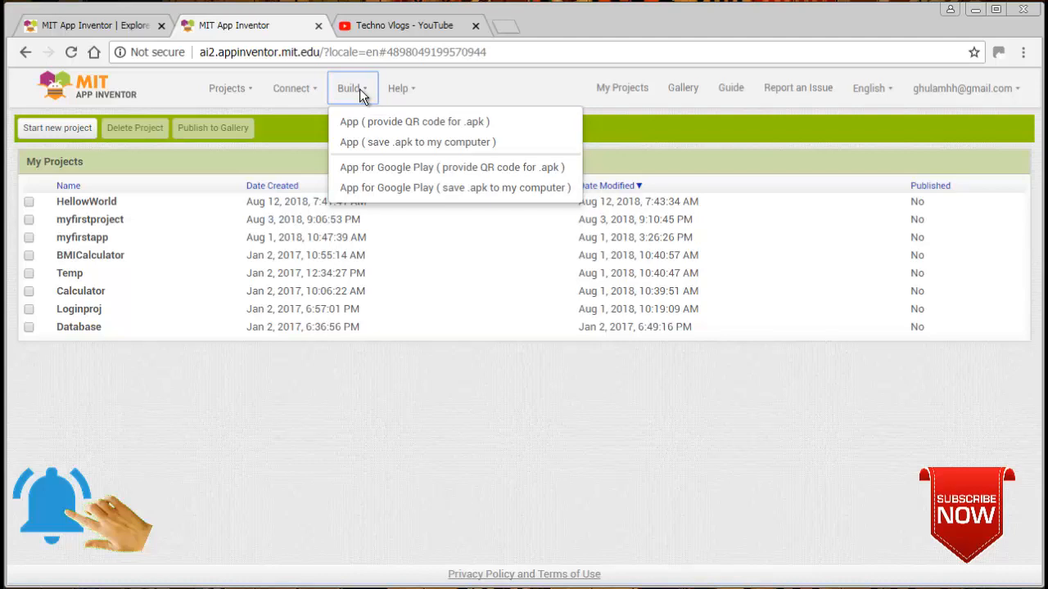
{"action": "left_click", "coordinate": [396, 89]}
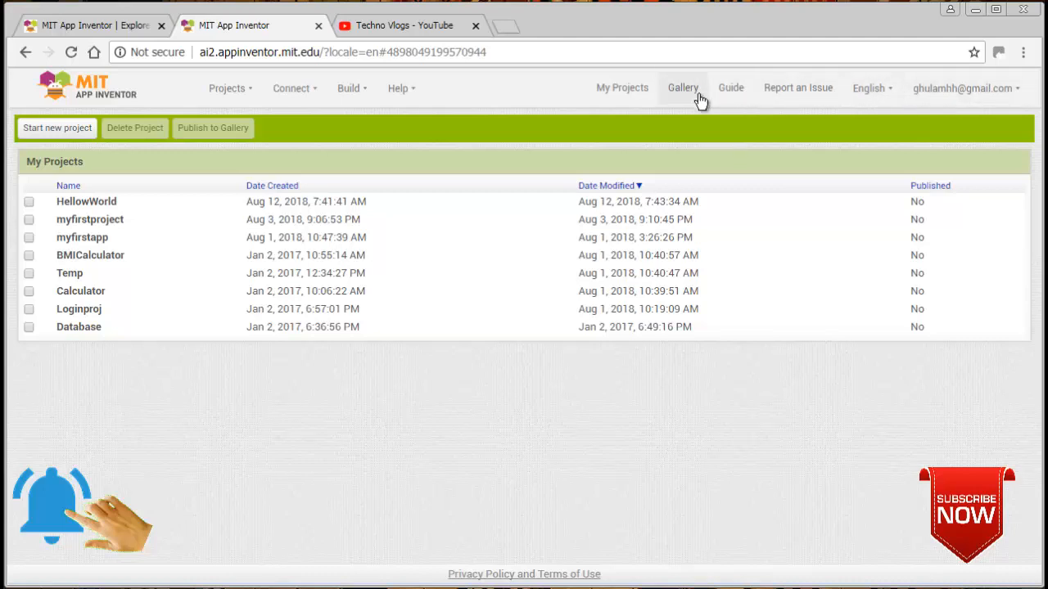
Step: Create a new project named test
{"action": "left_click", "coordinate": [51, 126]}
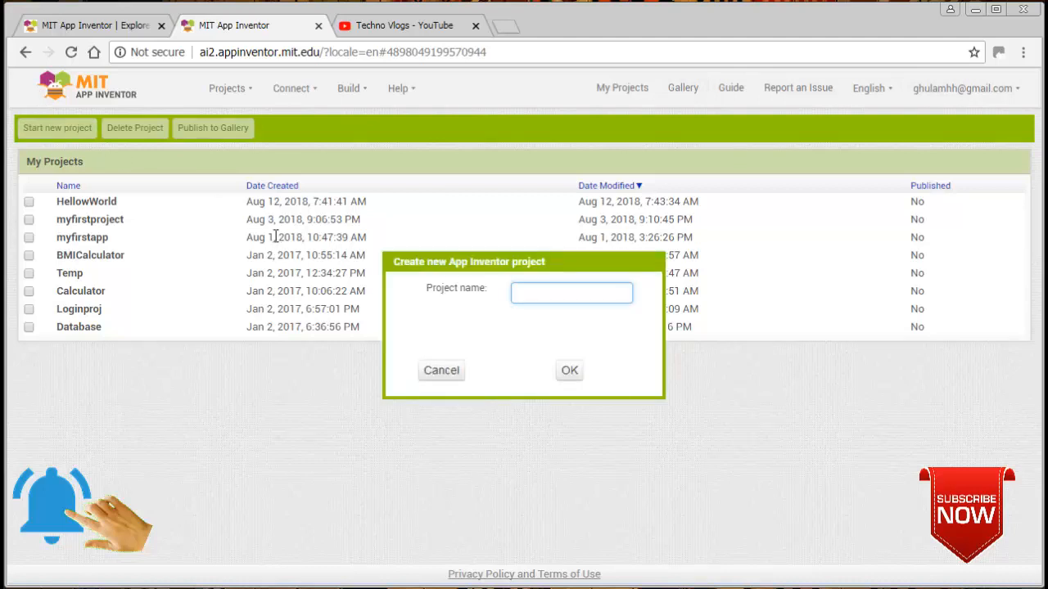
{"action": "type", "text": "test"}
{"action": "left_click", "coordinate": [570, 373]}
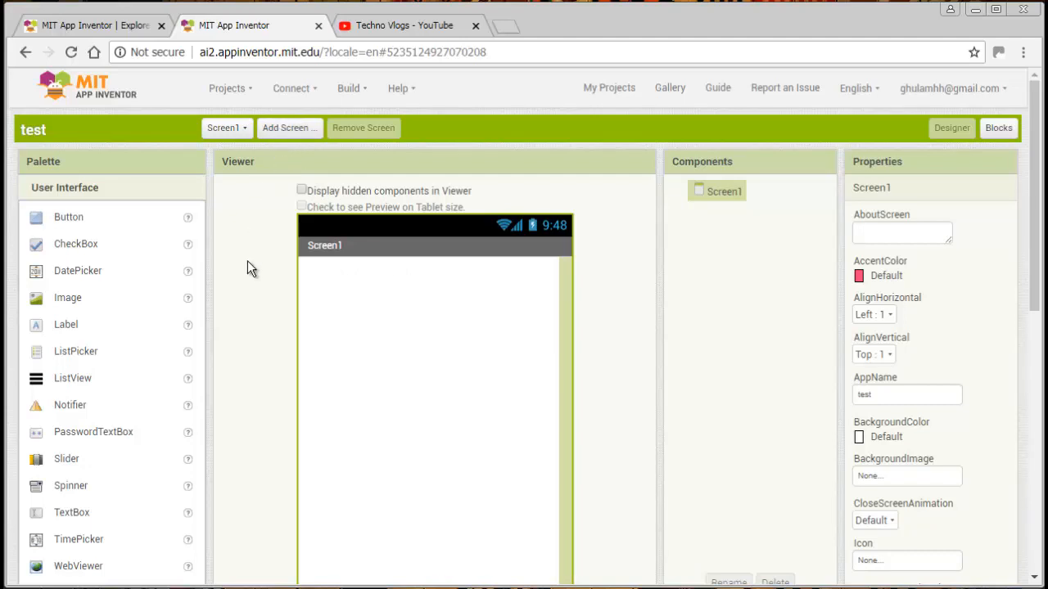
Step: Examine the palette's component categories, including user interface, layout, media, drawing and animation, sensors, storage and connectivity
{"action": "scroll", "coordinate": [247, 261], "scroll_direction": "down", "scroll_amount": 2}
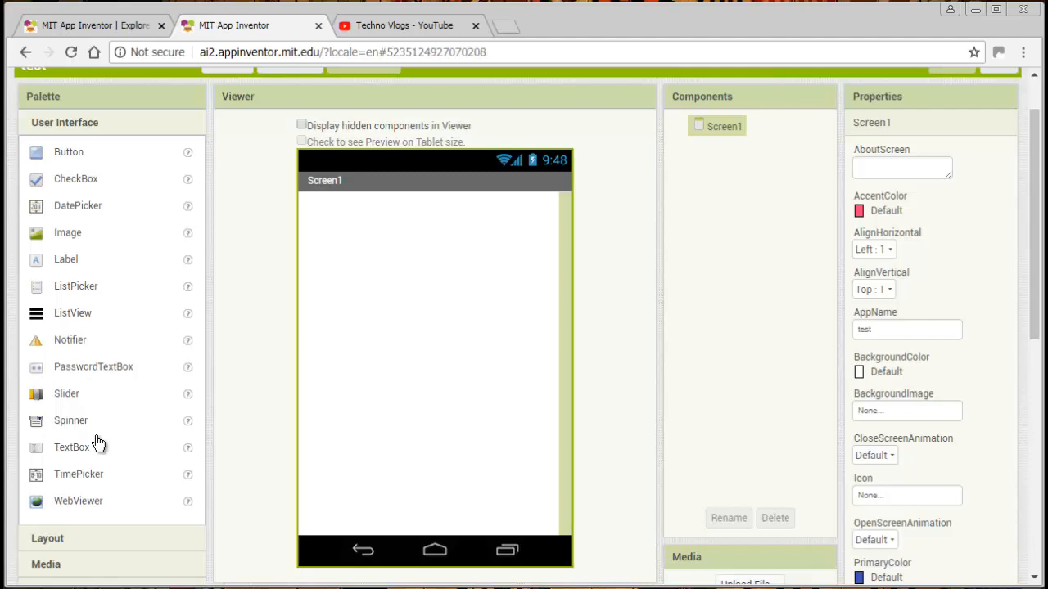
{"action": "scroll", "coordinate": [97, 443], "scroll_direction": "down", "scroll_amount": 1}
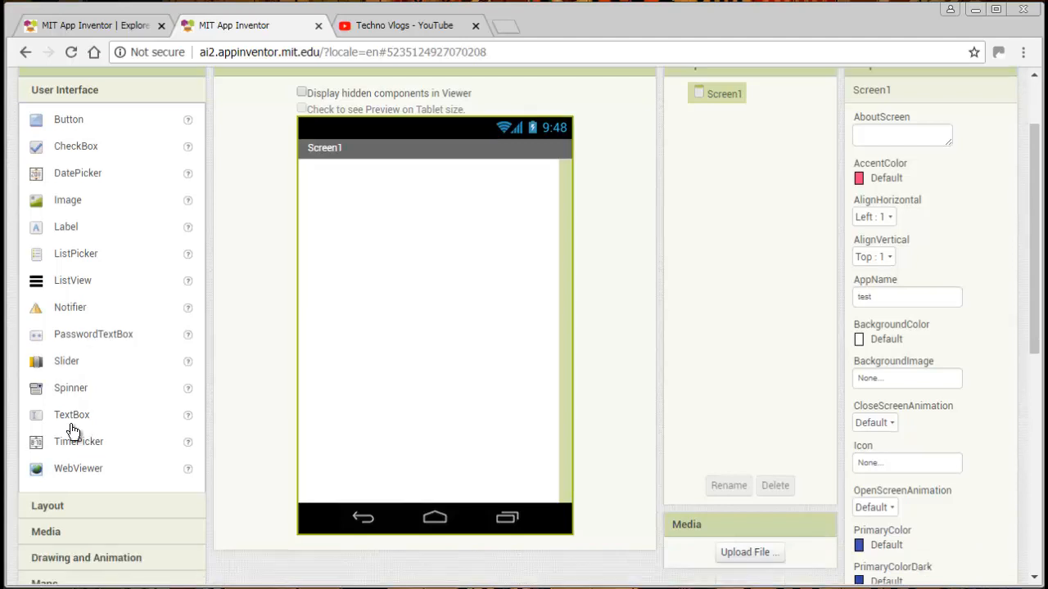
{"action": "scroll", "coordinate": [144, 443], "scroll_direction": "down", "scroll_amount": 3}
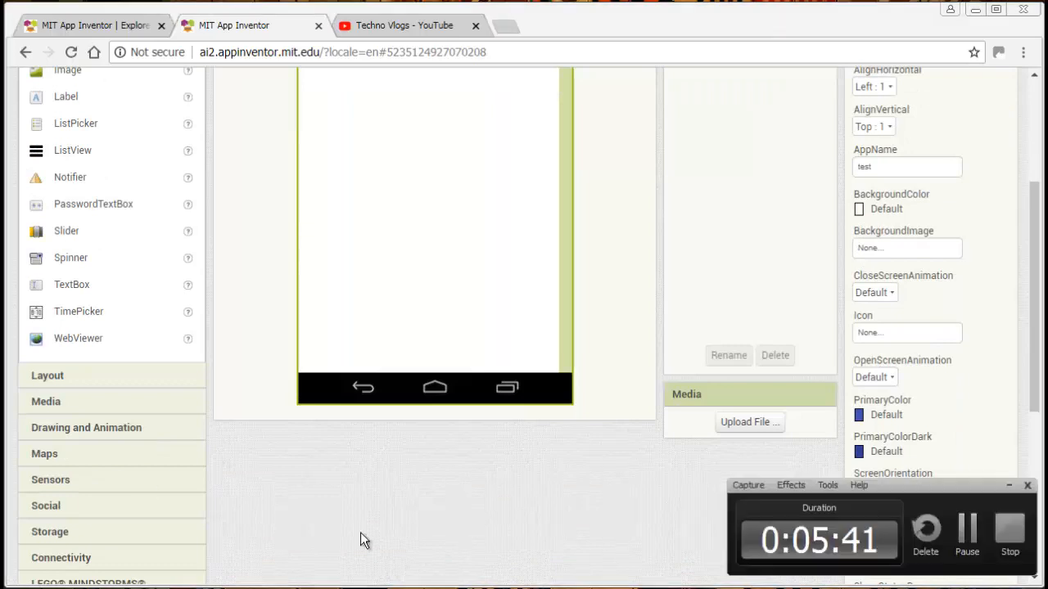
{"action": "left_click", "coordinate": [978, 530]}
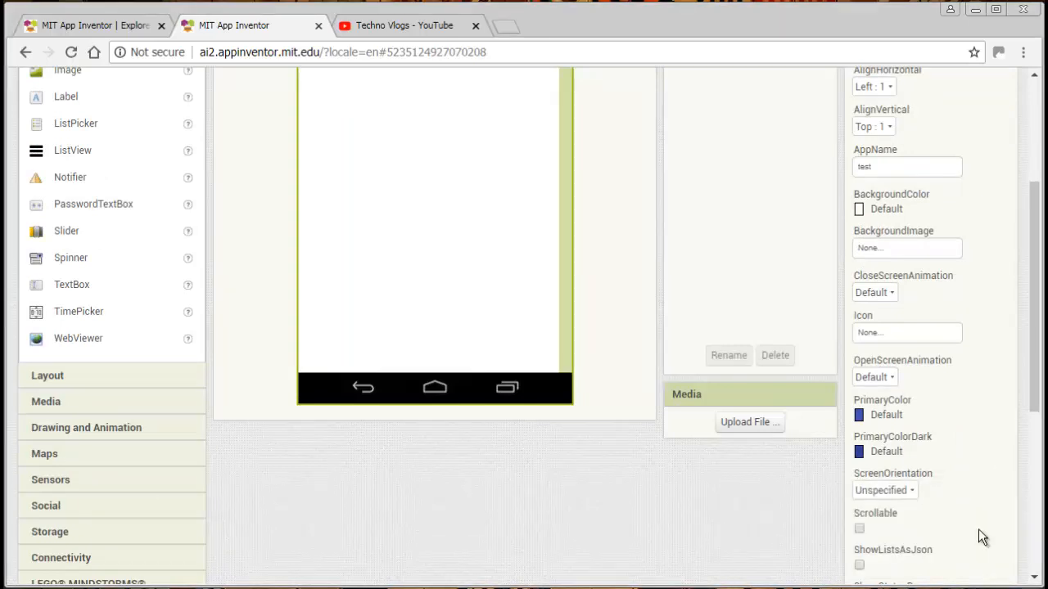
{"action": "left_click", "coordinate": [107, 377]}
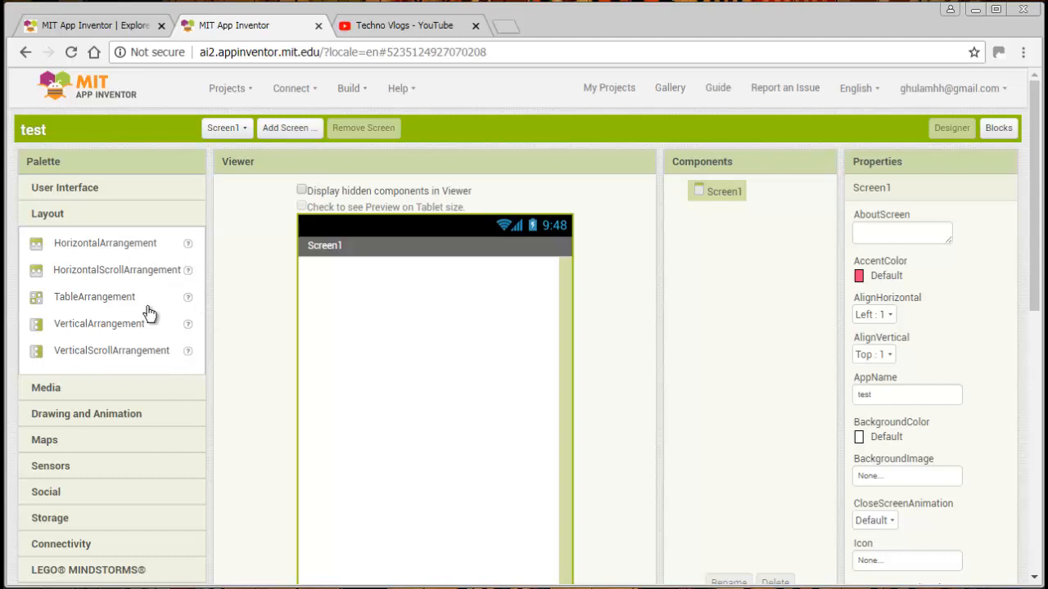
{"action": "left_click", "coordinate": [107, 396]}
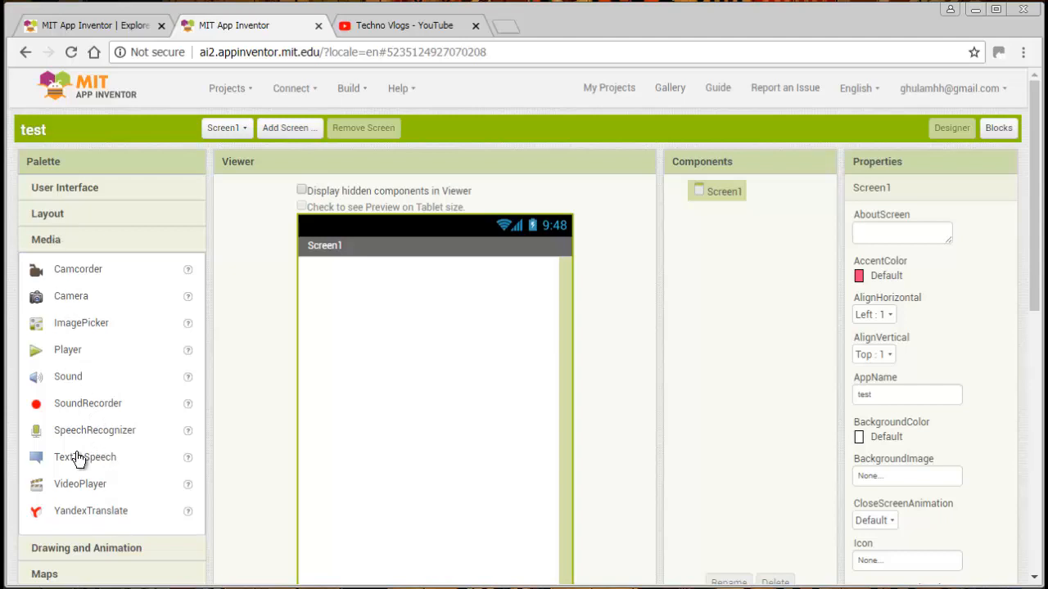
{"action": "left_click", "coordinate": [90, 550]}
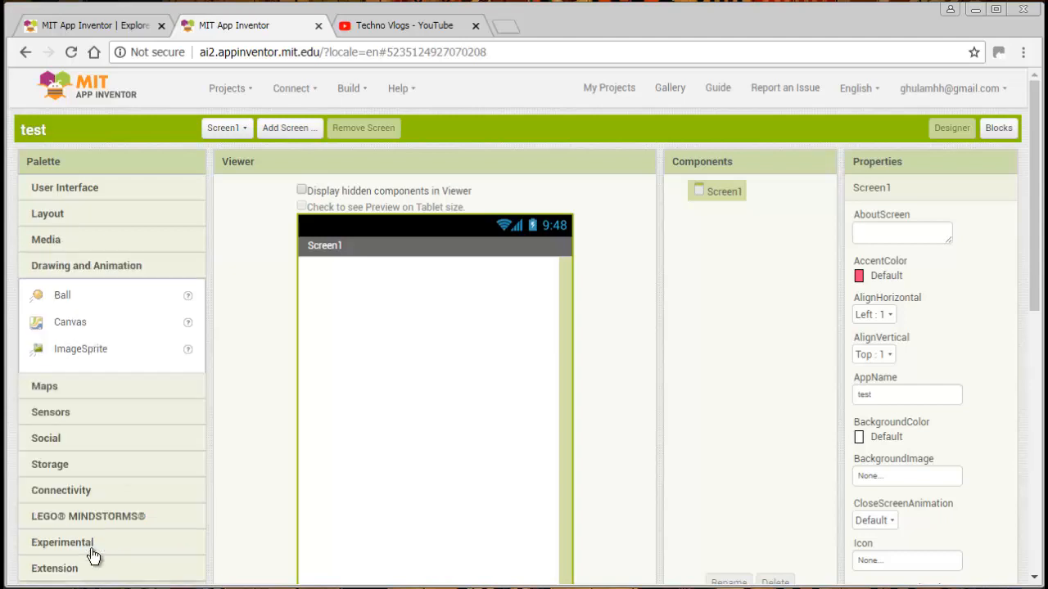
{"action": "scroll", "coordinate": [92, 552], "scroll_direction": "down", "scroll_amount": 2}
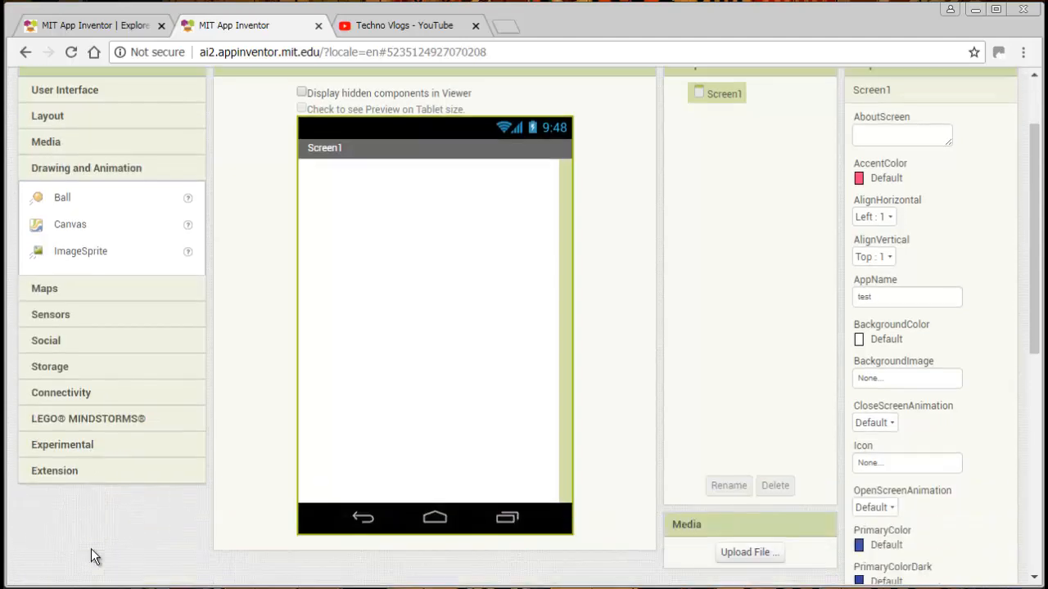
{"action": "left_click", "coordinate": [51, 290]}
{"action": "left_click", "coordinate": [59, 428]}
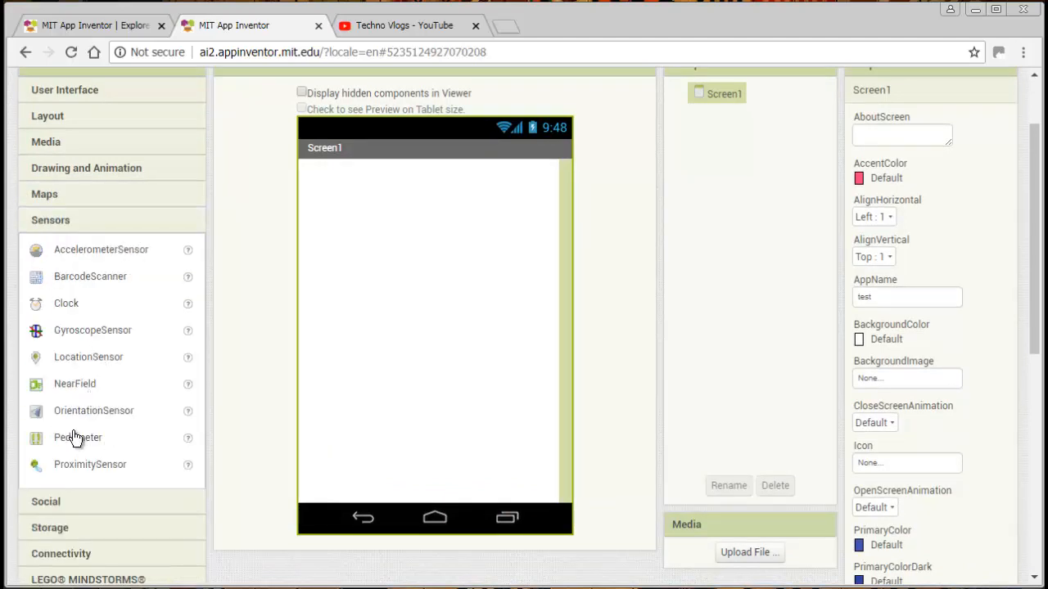
{"action": "left_click", "coordinate": [65, 526]}
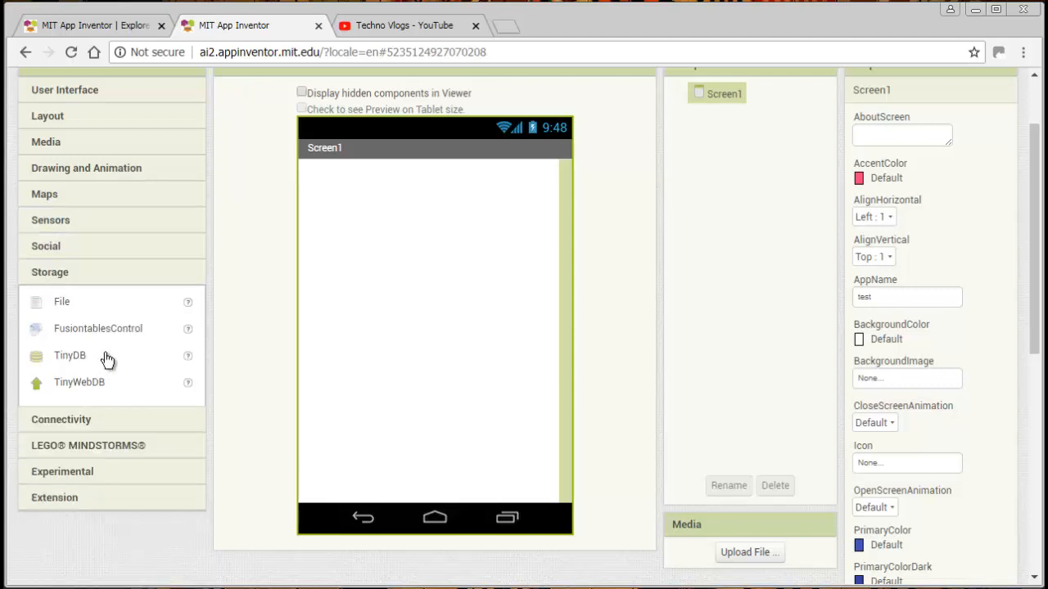
{"action": "left_click", "coordinate": [75, 421]}
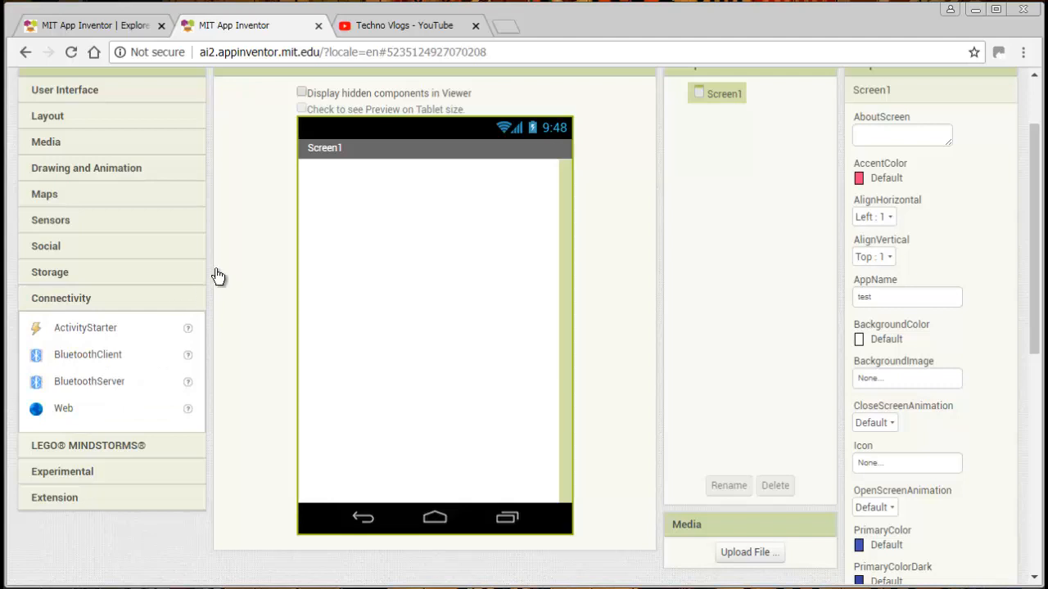
{"action": "scroll", "coordinate": [239, 253], "scroll_direction": "up", "scroll_amount": 2}
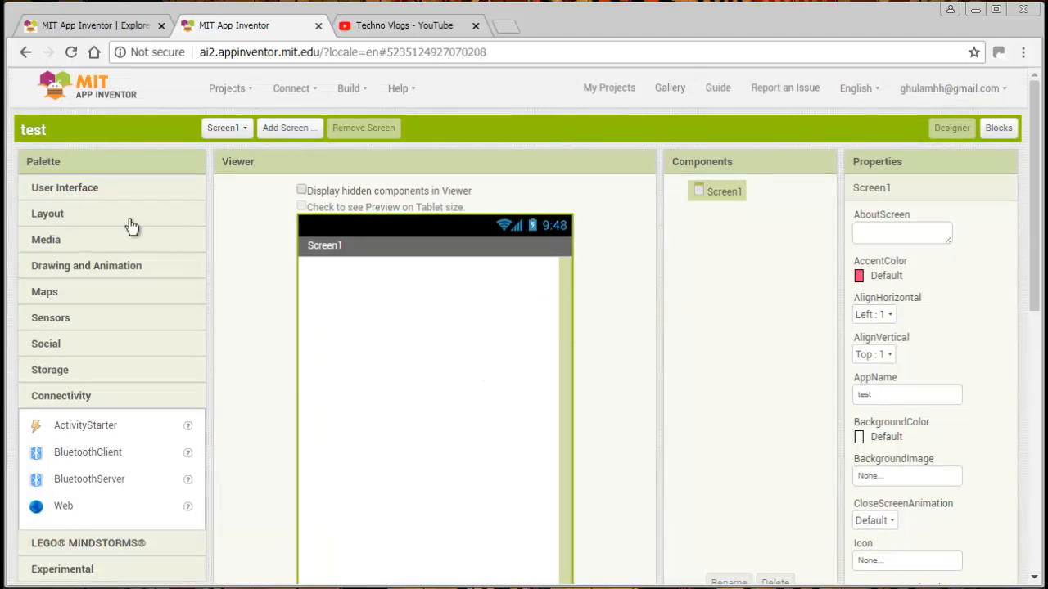
Step: Add a Button component from the user interface components to Screen1
{"action": "left_click", "coordinate": [94, 192]}
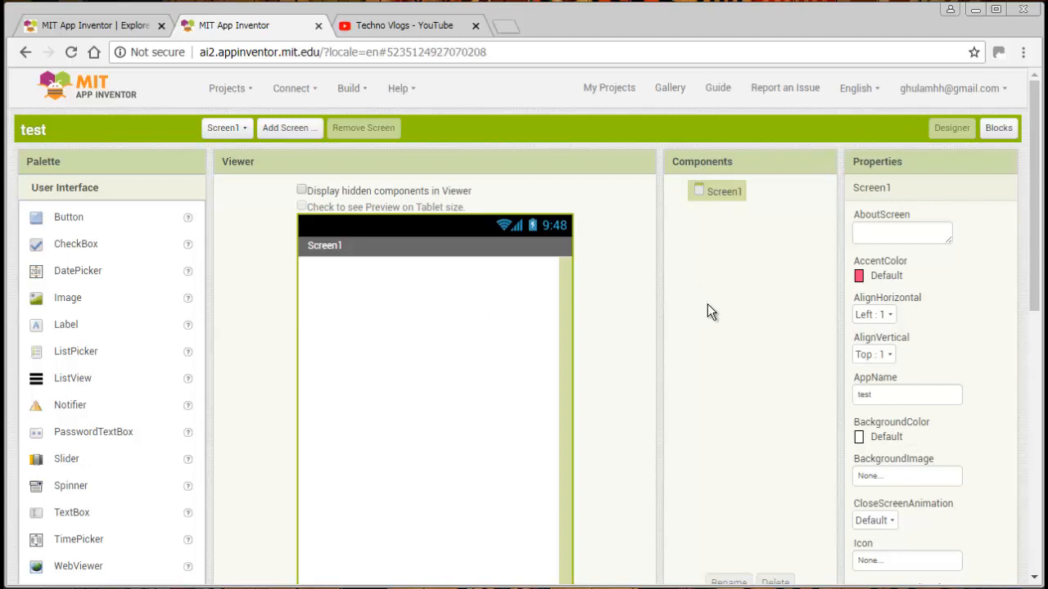
{"action": "left_click", "coordinate": [82, 217]}
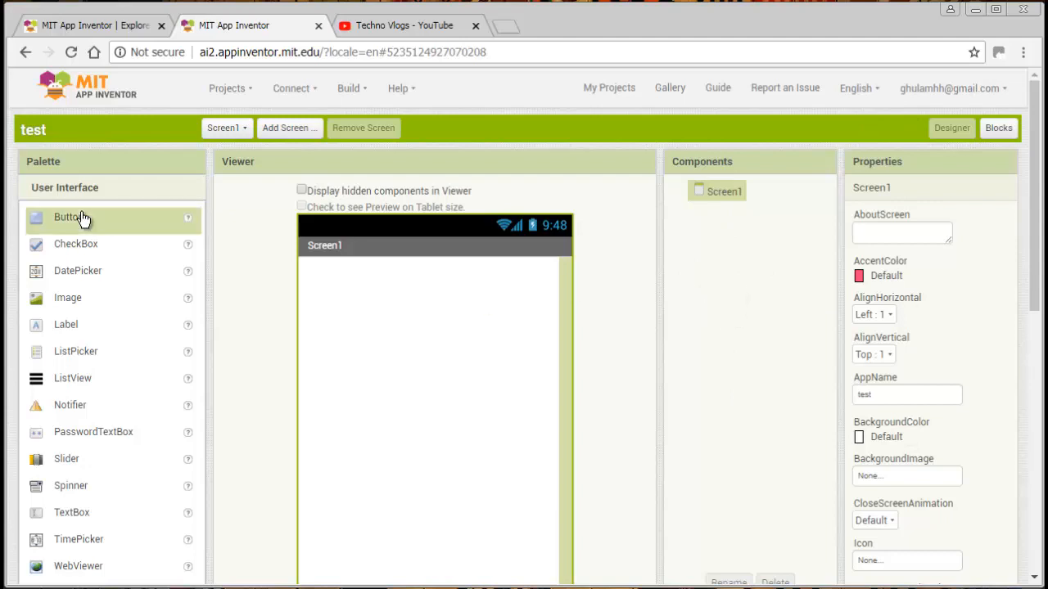
{"action": "left_click_drag", "start_coordinate": [82, 217], "coordinate": [355, 305]}
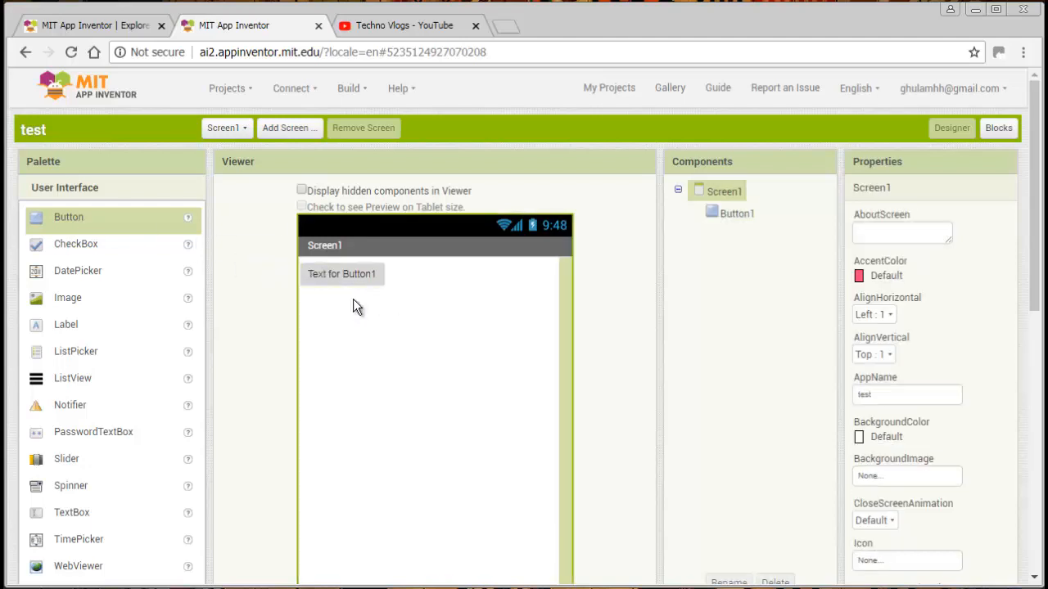
Step: Set the background color of the button on Screen1 to Green
{"action": "left_click", "coordinate": [726, 213]}
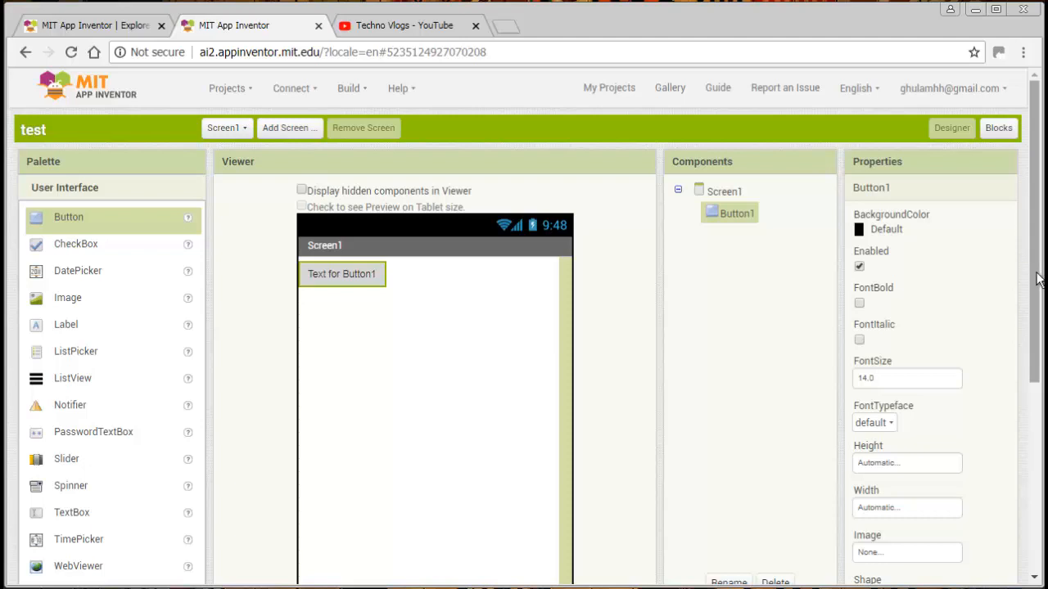
{"action": "left_click_drag", "start_coordinate": [1036, 279], "coordinate": [1037, 348]}
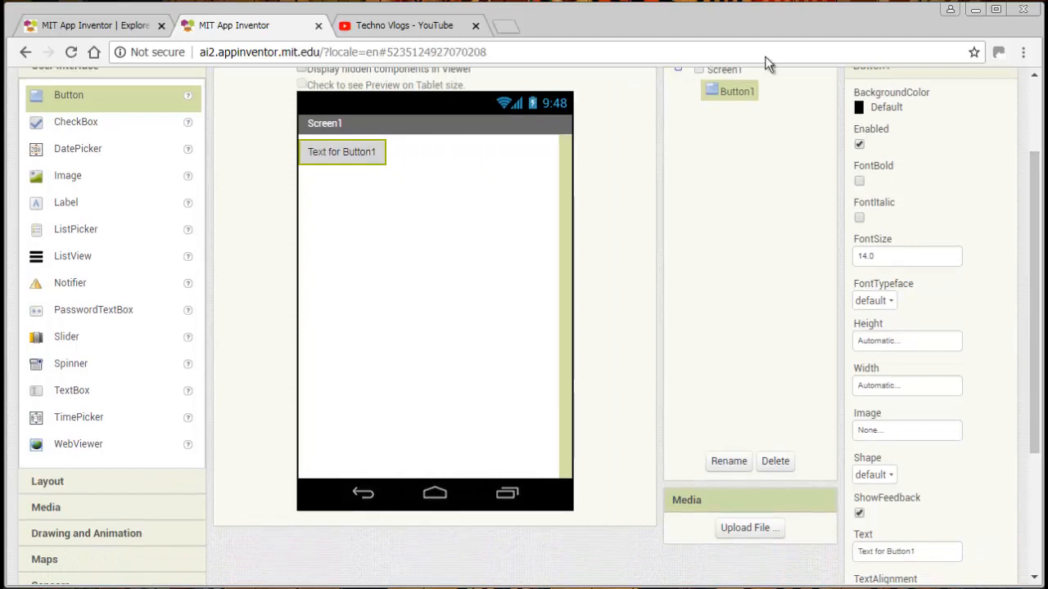
{"action": "left_click", "coordinate": [861, 111]}
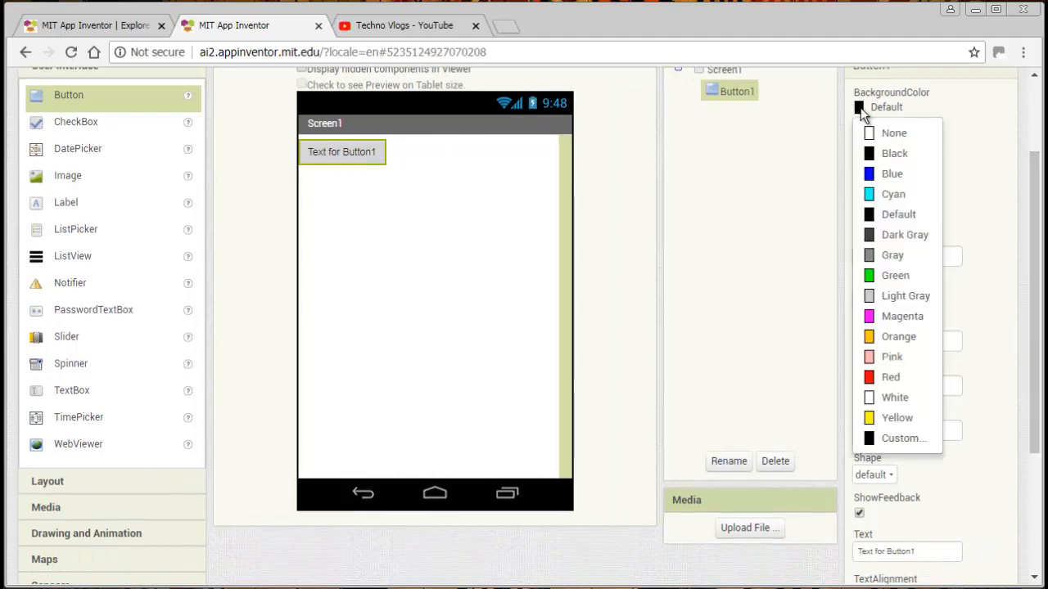
{"action": "left_click", "coordinate": [876, 273]}
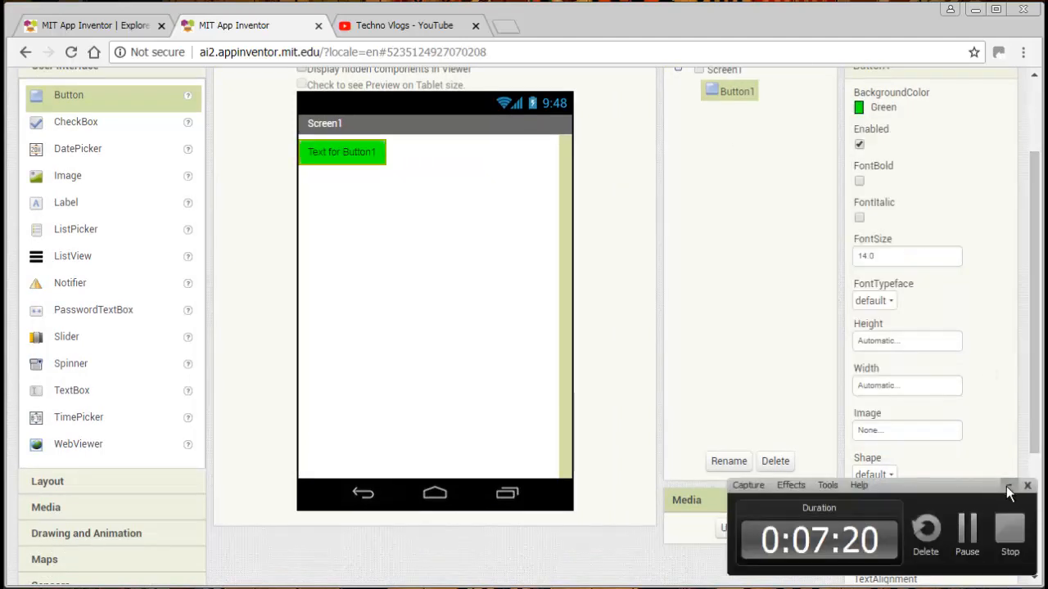
{"action": "left_click", "coordinate": [1006, 485]}
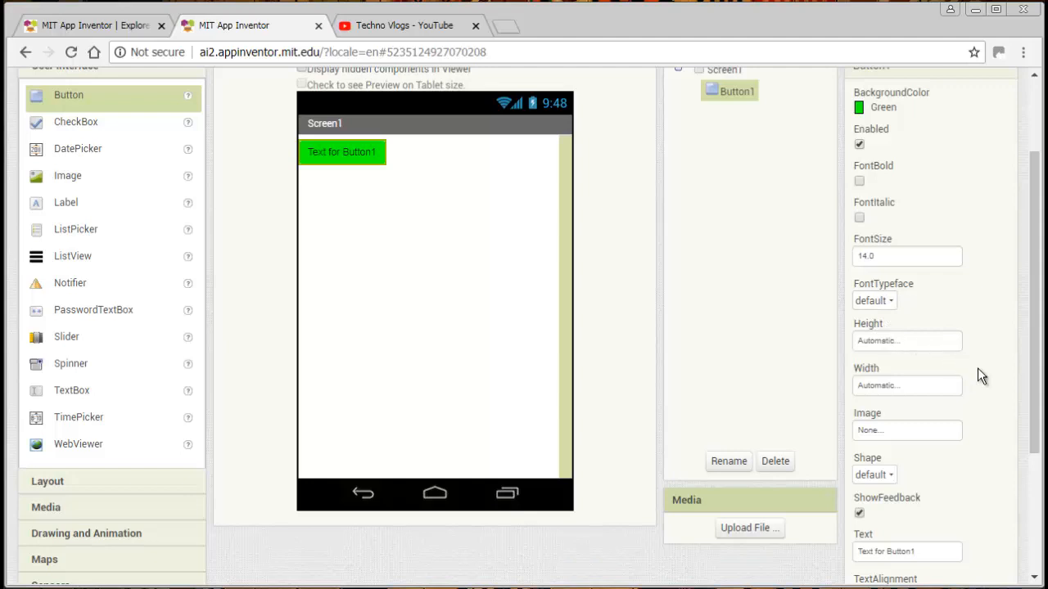
Step: Change the button's text to "hello"
{"action": "scroll", "coordinate": [977, 375], "scroll_direction": "down", "scroll_amount": 1}
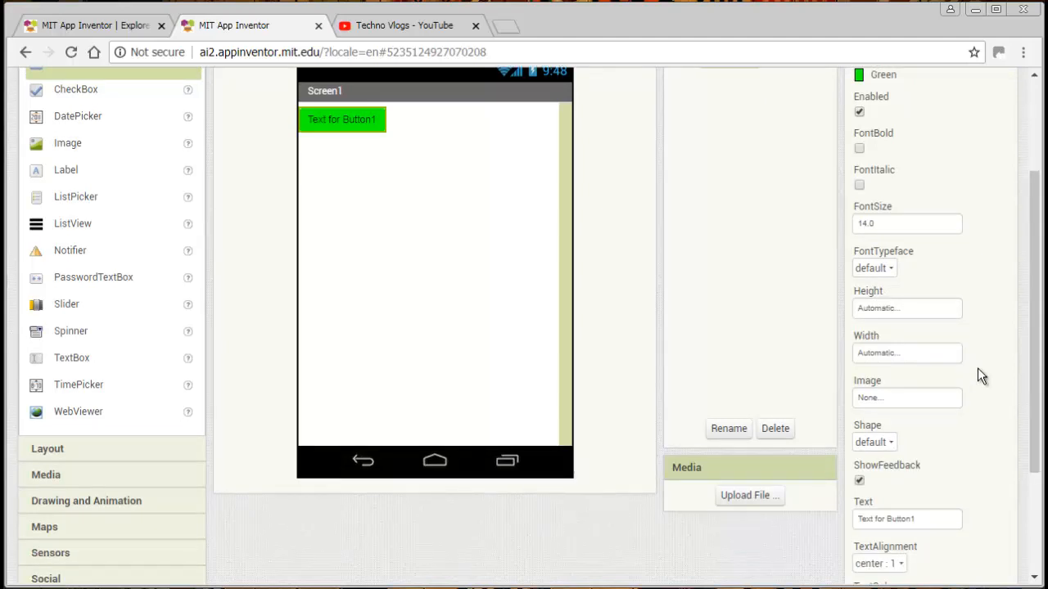
{"action": "scroll", "coordinate": [978, 370], "scroll_direction": "down", "scroll_amount": 1}
{"action": "scroll", "coordinate": [978, 370], "scroll_direction": "down", "scroll_amount": 1}
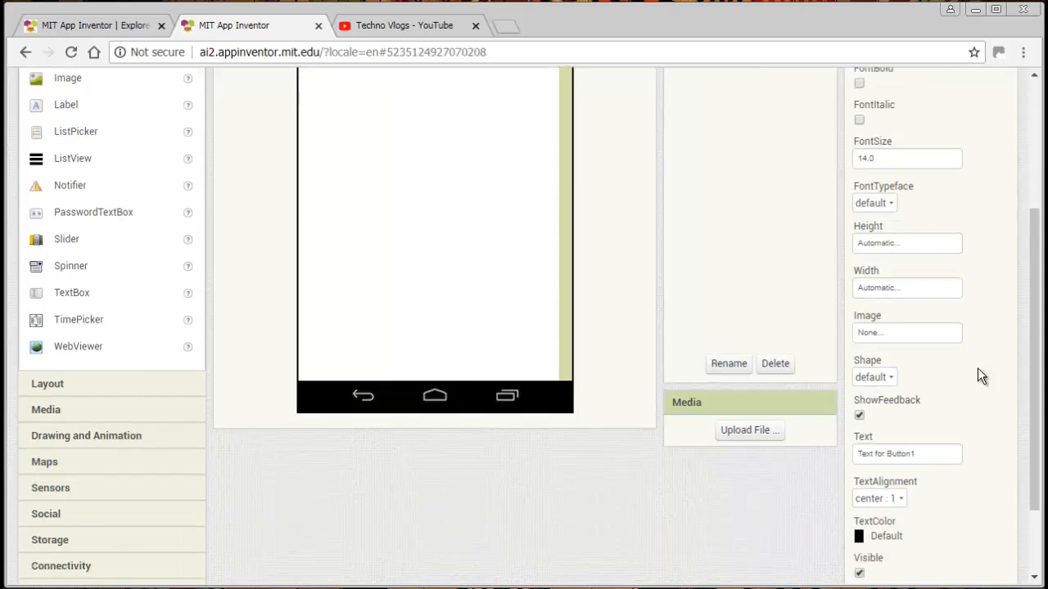
{"action": "left_click", "coordinate": [928, 453]}
{"action": "type", "text": "hel"}
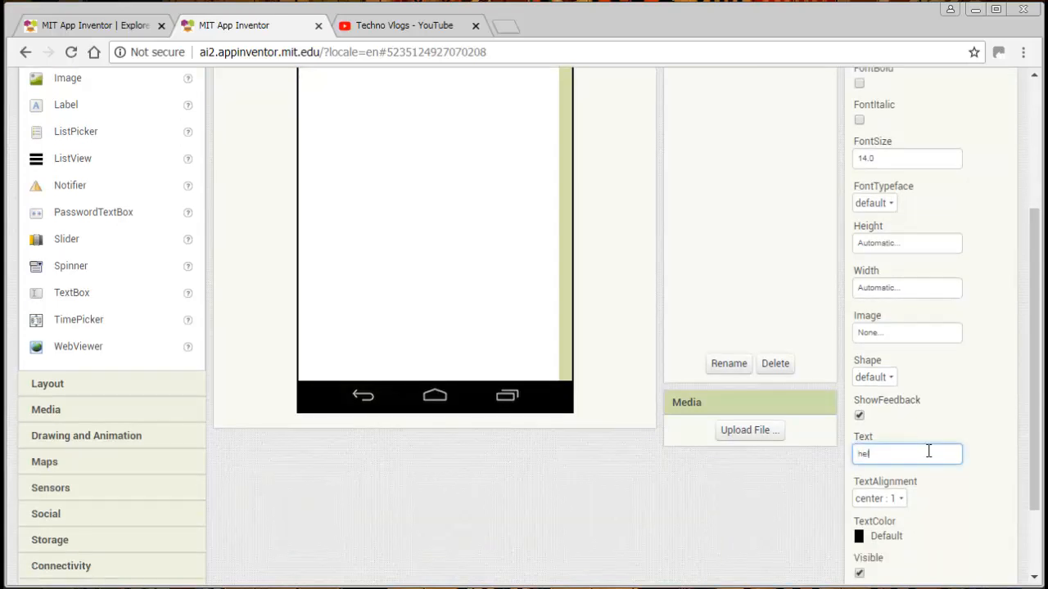
{"action": "type", "text": "lo"}
{"action": "key", "text": "BackSpace"}
{"action": "key", "text": "BackSpace"}
{"action": "type", "text": "lo"}
{"action": "left_click", "coordinate": [1035, 95]}
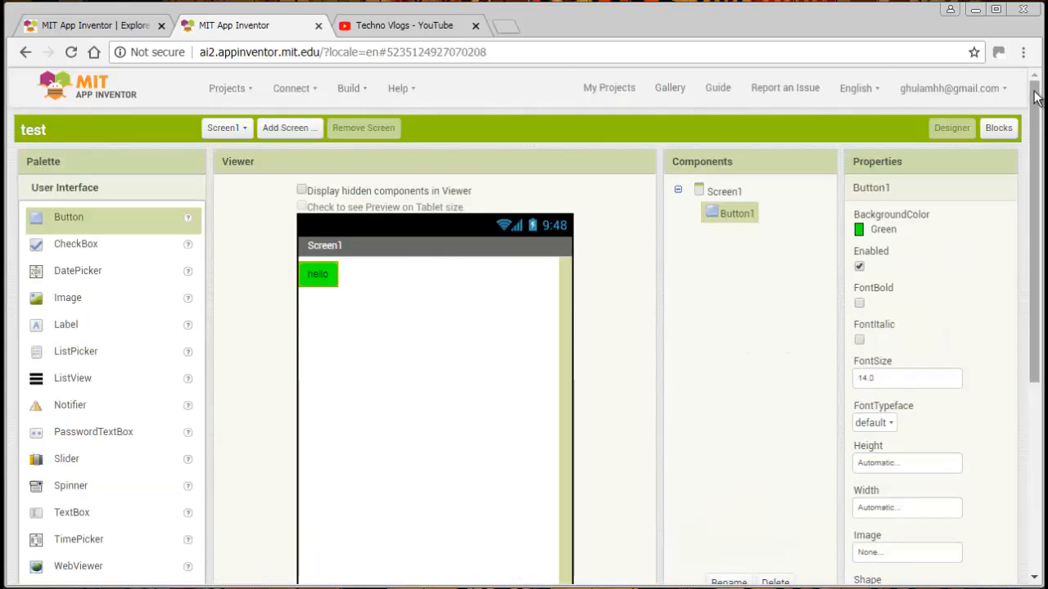
Step: Review the button's remaining properties and the options for building the app as an .apk
{"action": "left_click_drag", "start_coordinate": [1035, 123], "coordinate": [1034, 231]}
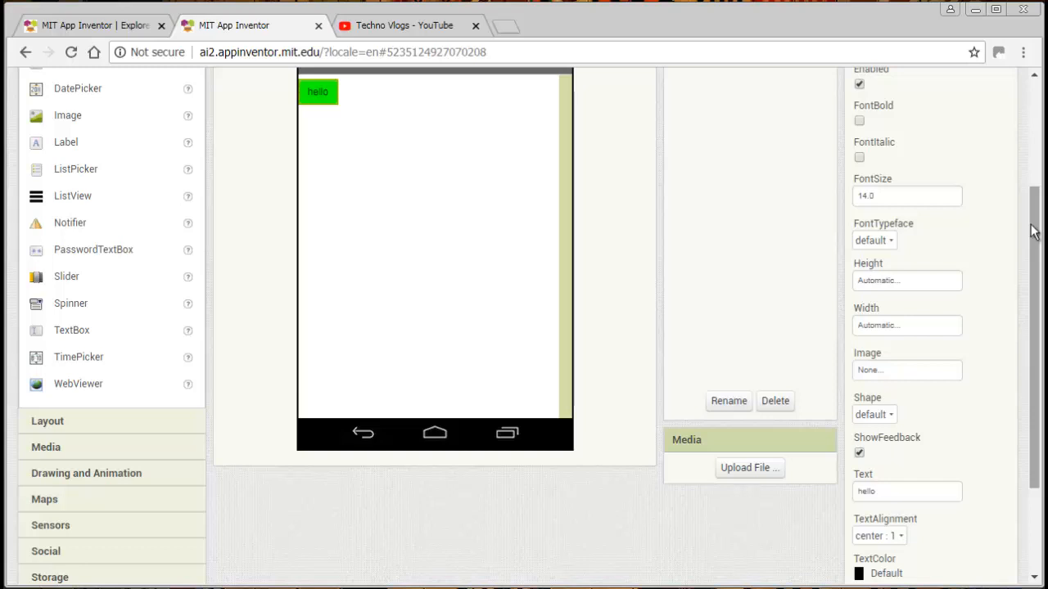
{"action": "left_click_drag", "start_coordinate": [1033, 232], "coordinate": [1038, 273]}
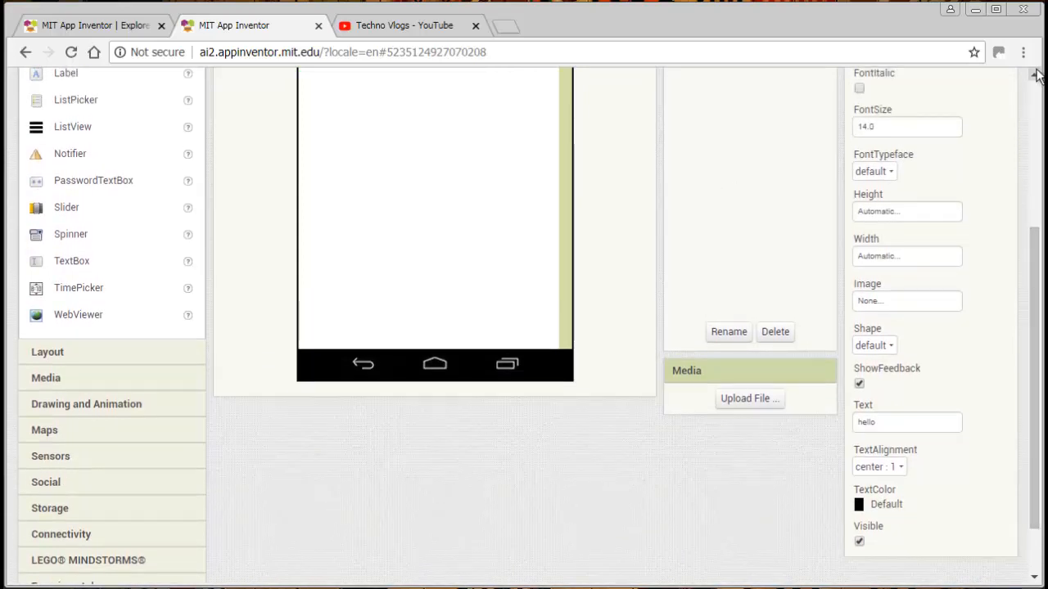
{"action": "scroll", "coordinate": [1035, 75], "scroll_direction": "up", "scroll_amount": 5}
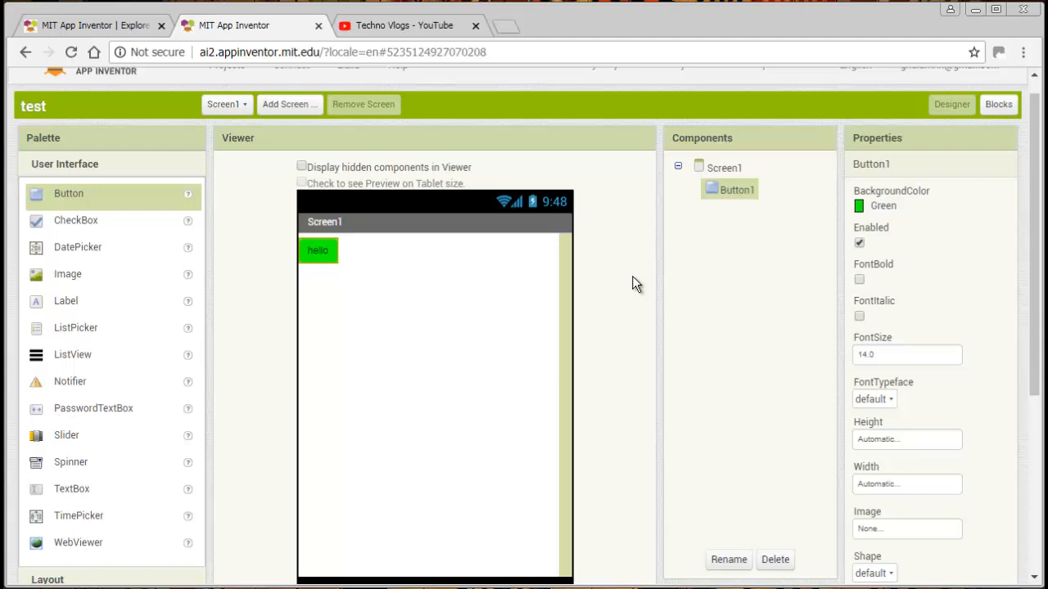
{"action": "left_click", "coordinate": [1034, 75]}
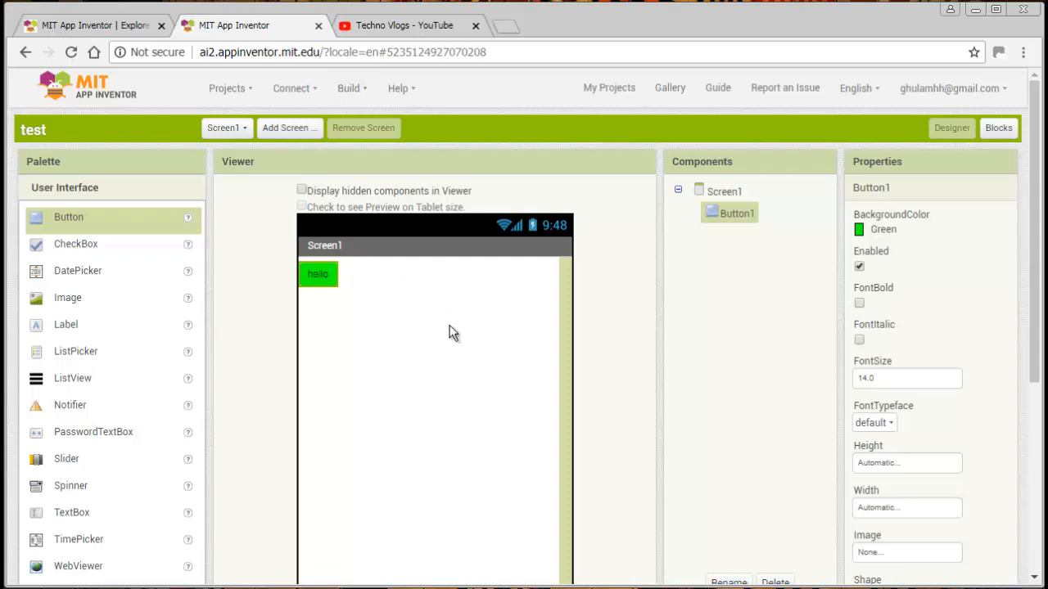
{"action": "left_click", "coordinate": [352, 89]}
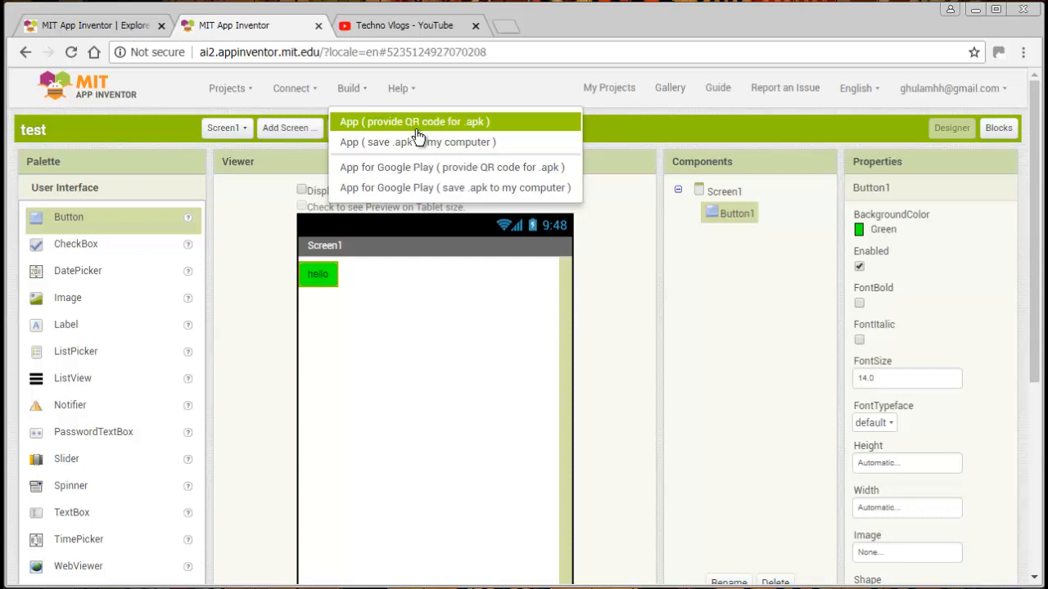
{"action": "left_click", "coordinate": [248, 295]}
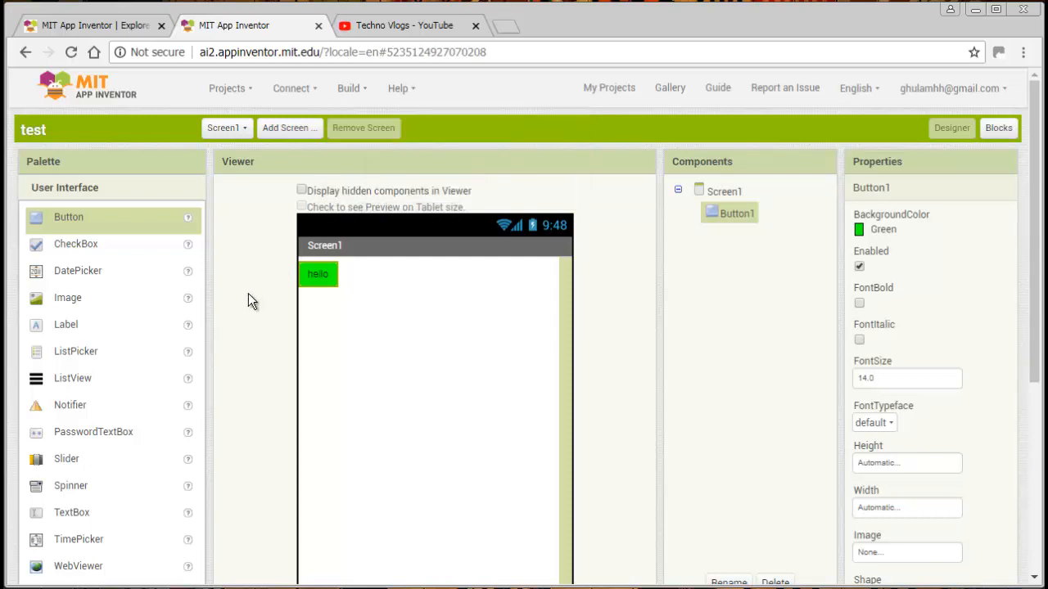